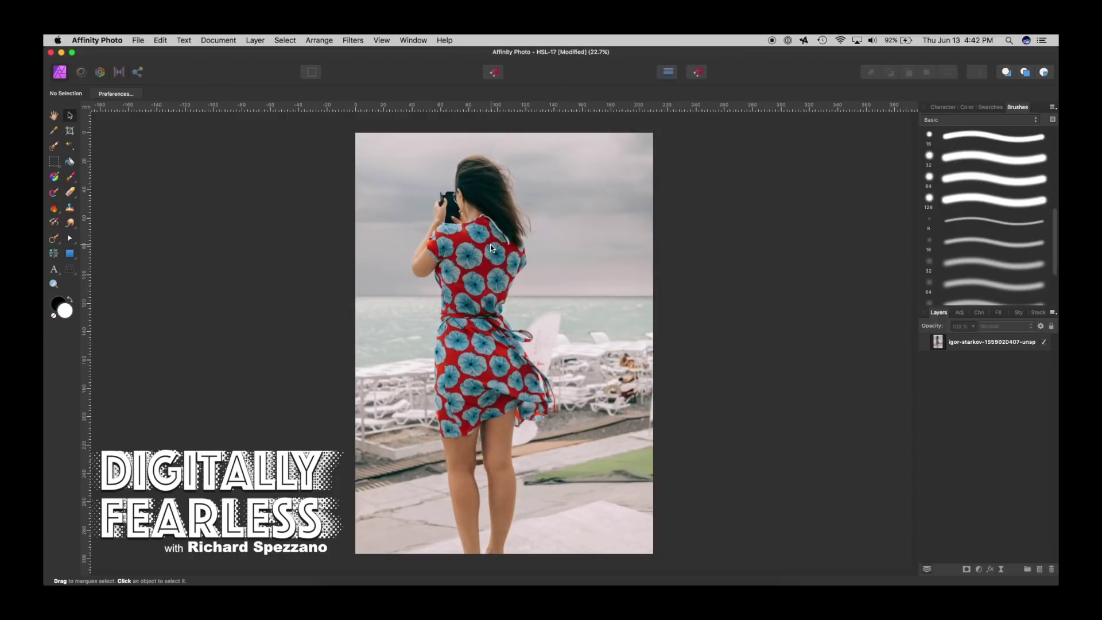
Select and deselect the photo layer, then browse the Styles and Stock panels.
left_click(490, 243)
left_click(836, 349)
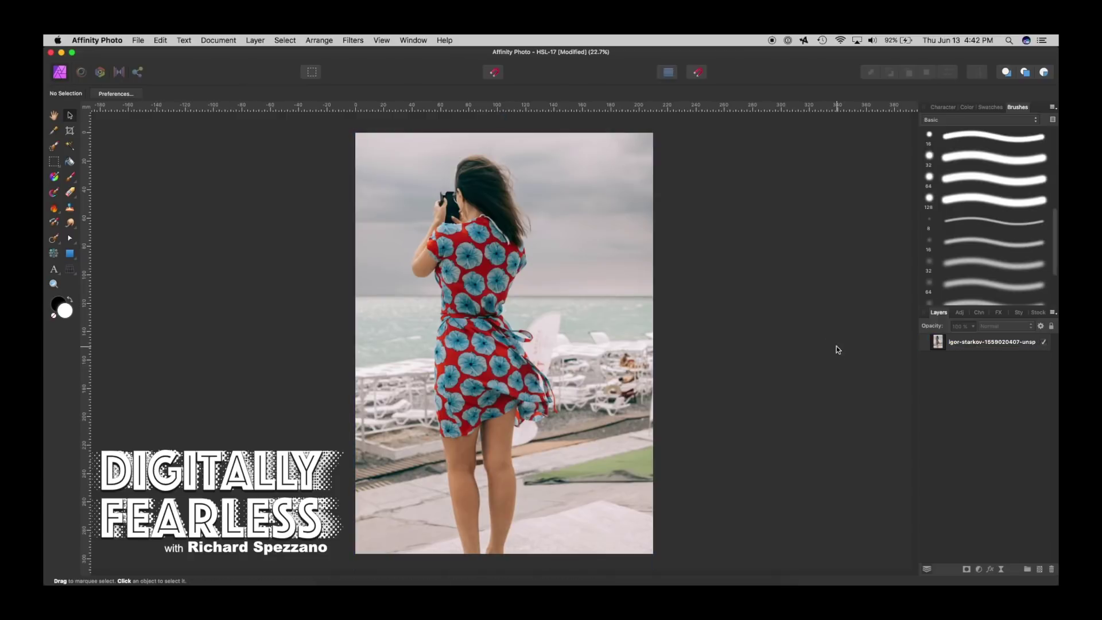
left_click(1019, 312)
left_click(1037, 312)
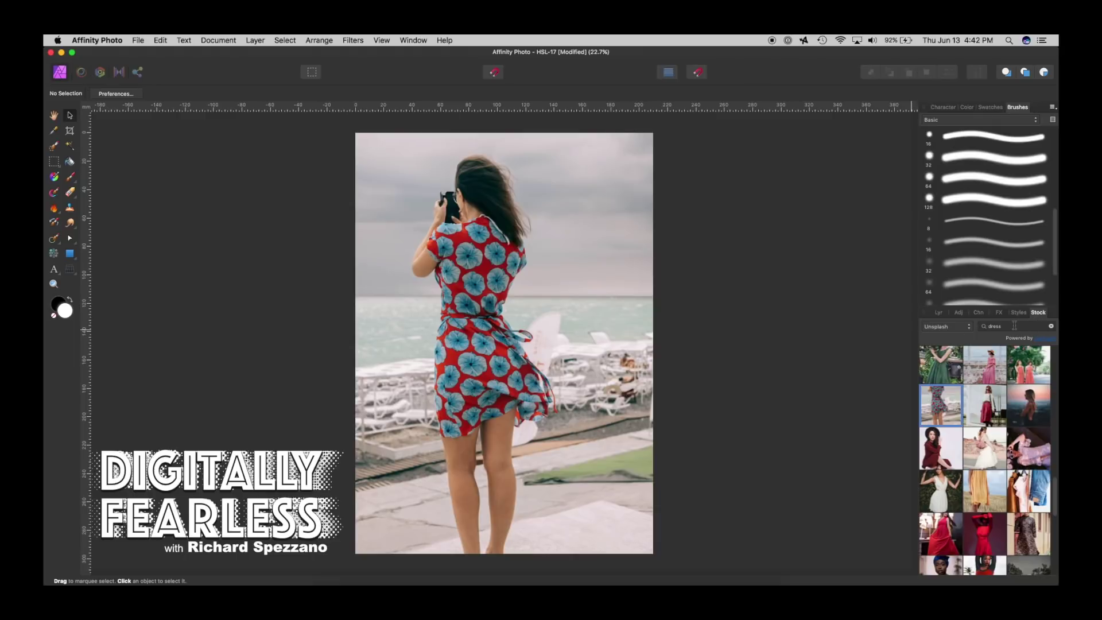
scroll(984, 490, "down", 2)
scroll(984, 489, "down", 2)
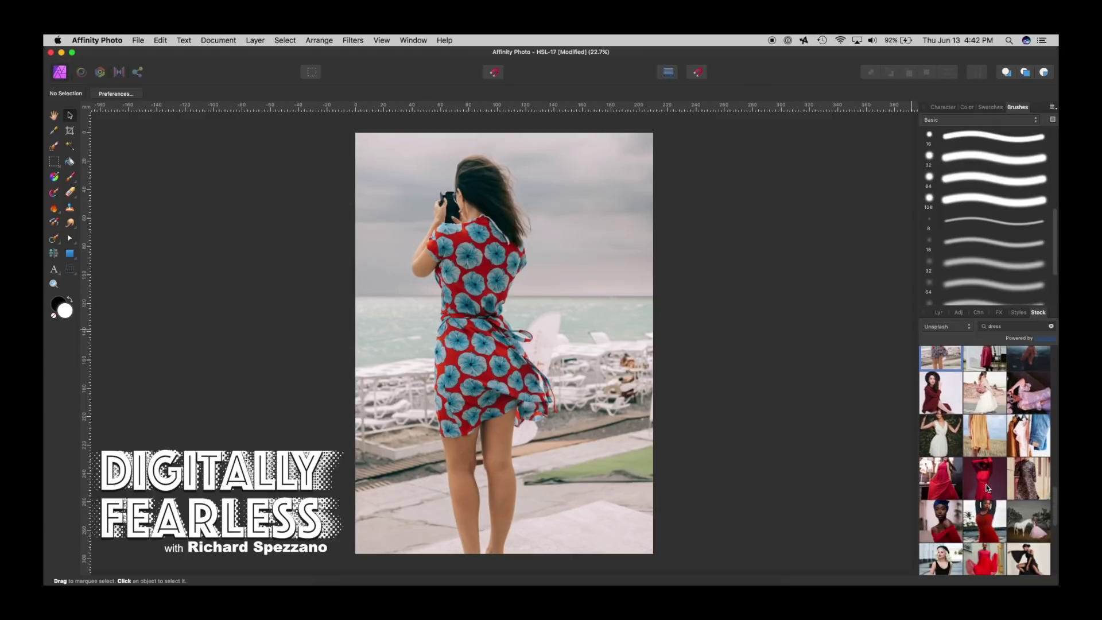
scroll(984, 488, "down", 2)
scroll(985, 487, "down", 2)
scroll(987, 486, "down", 2)
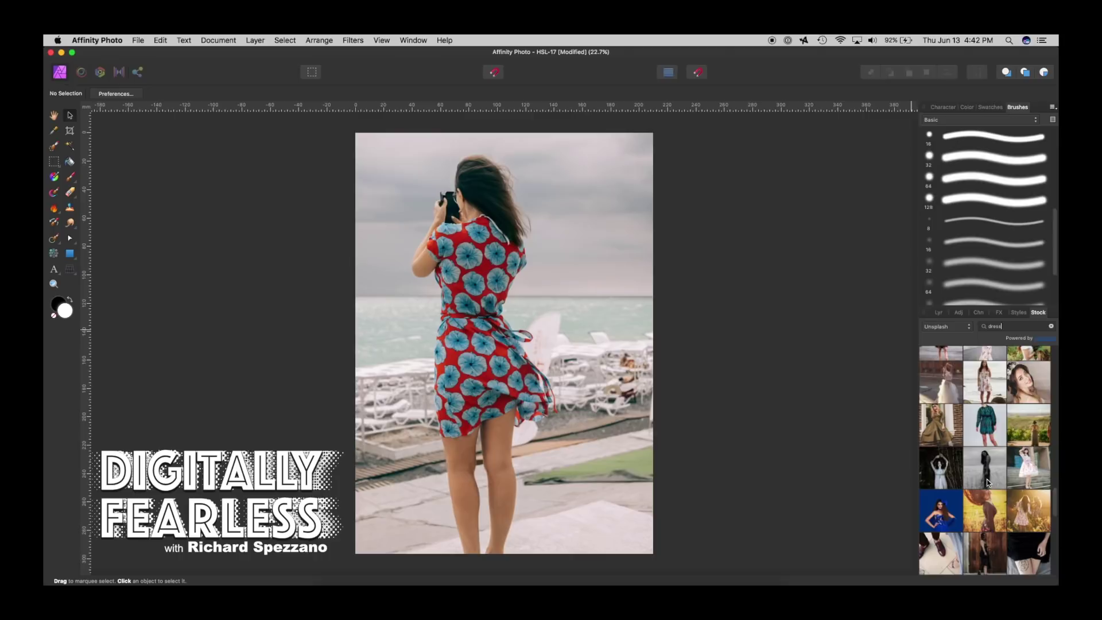
scroll(986, 486, "down", 2)
scroll(987, 483, "down", 2)
scroll(987, 480, "down", 2)
scroll(989, 477, "down", 2)
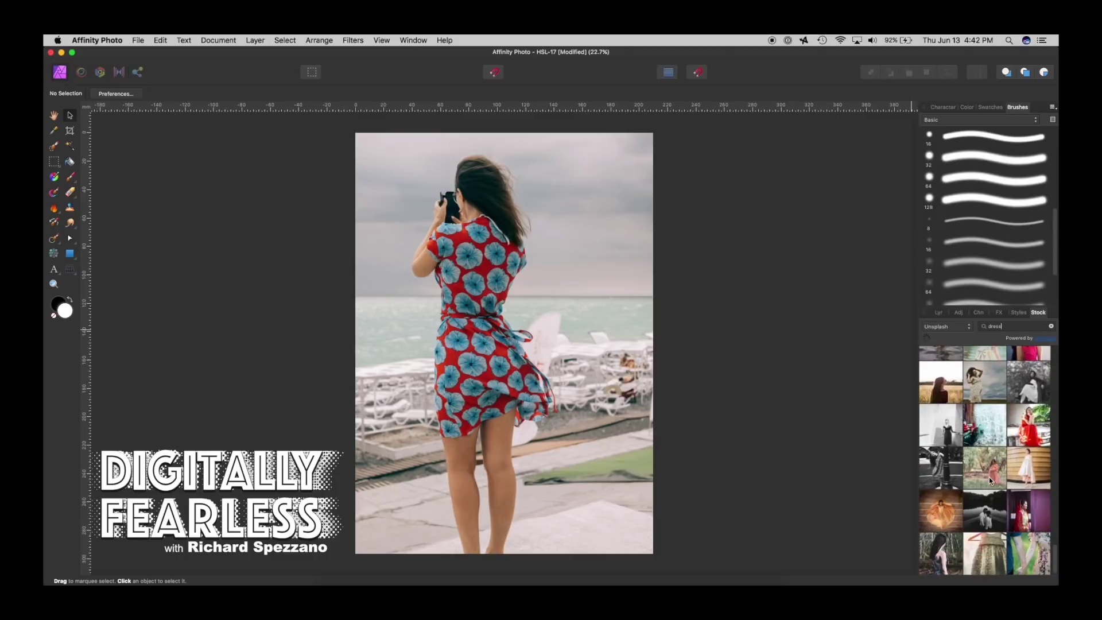
scroll(981, 472, "down", 2)
scroll(978, 470, "down", 2)
scroll(977, 470, "down", 2)
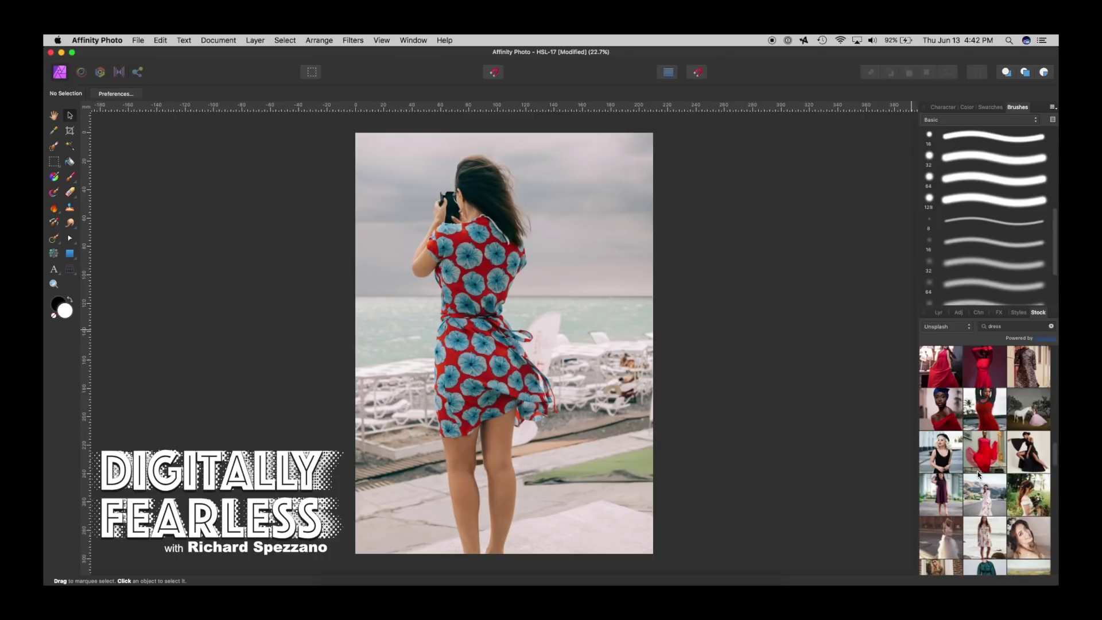
scroll(978, 473, "down", 2)
scroll(978, 474, "down", 2)
scroll(977, 465, "down", 2)
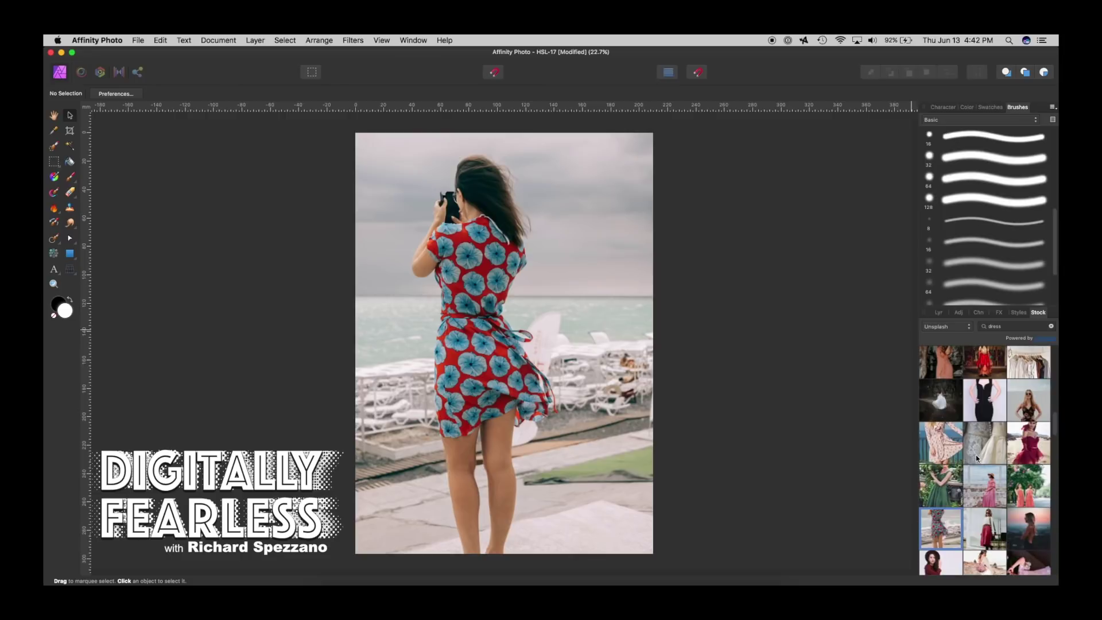
scroll(975, 455, "down", 2)
scroll(976, 450, "down", 2)
scroll(975, 451, "down", 2)
scroll(975, 447, "down", 2)
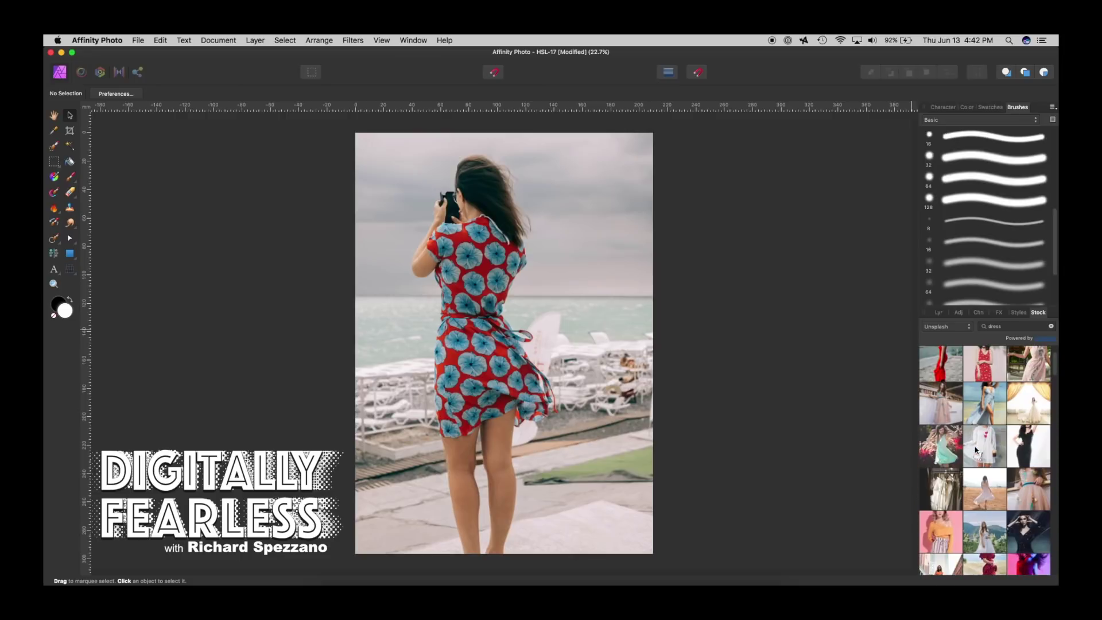
scroll(974, 447, "down", 2)
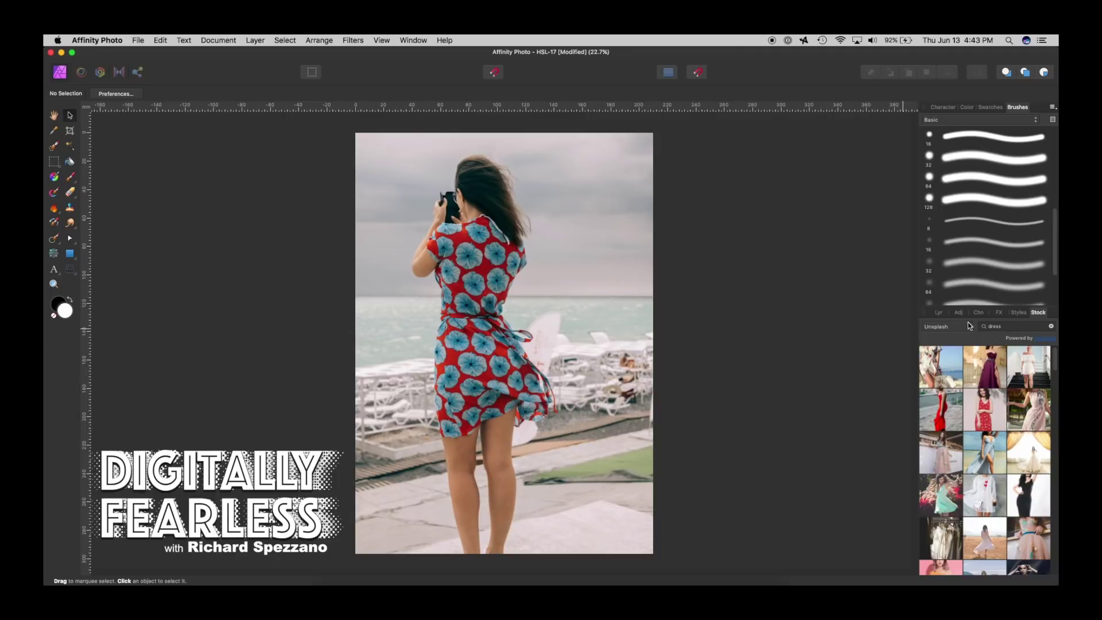
Return to Layers, show the Colour panel, and select the photo layer for adjustment.
left_click(939, 312)
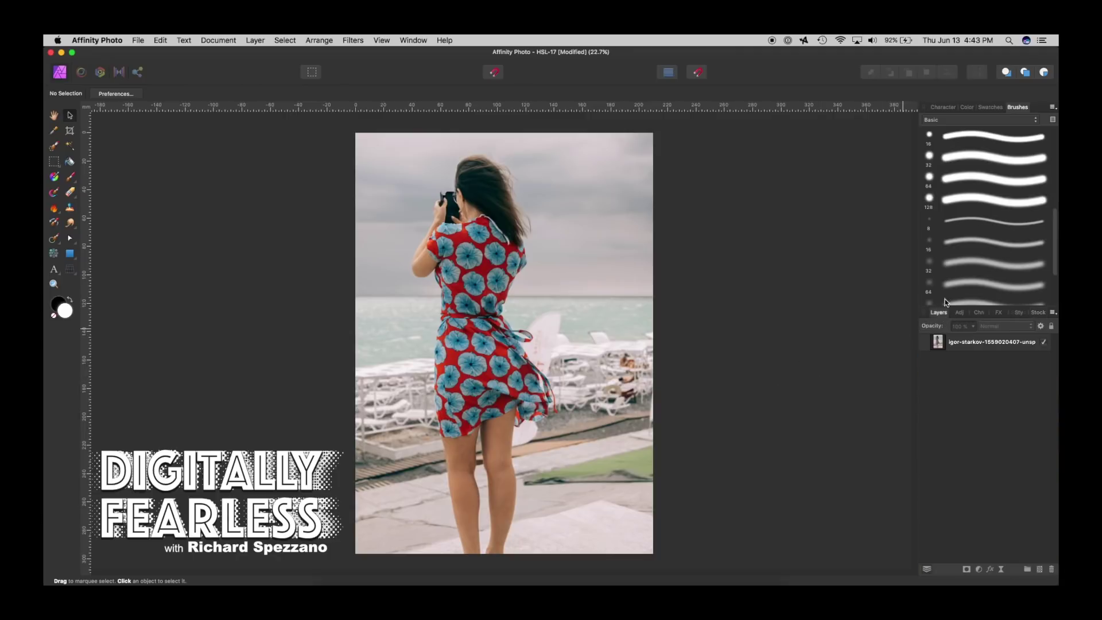
left_click(943, 107)
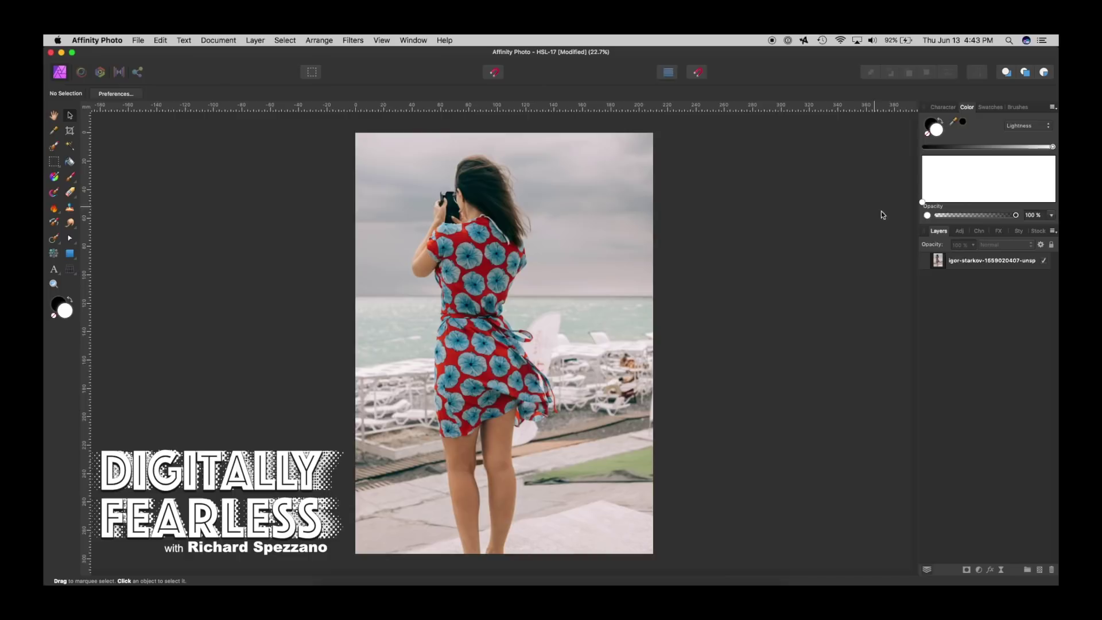
left_click(938, 257)
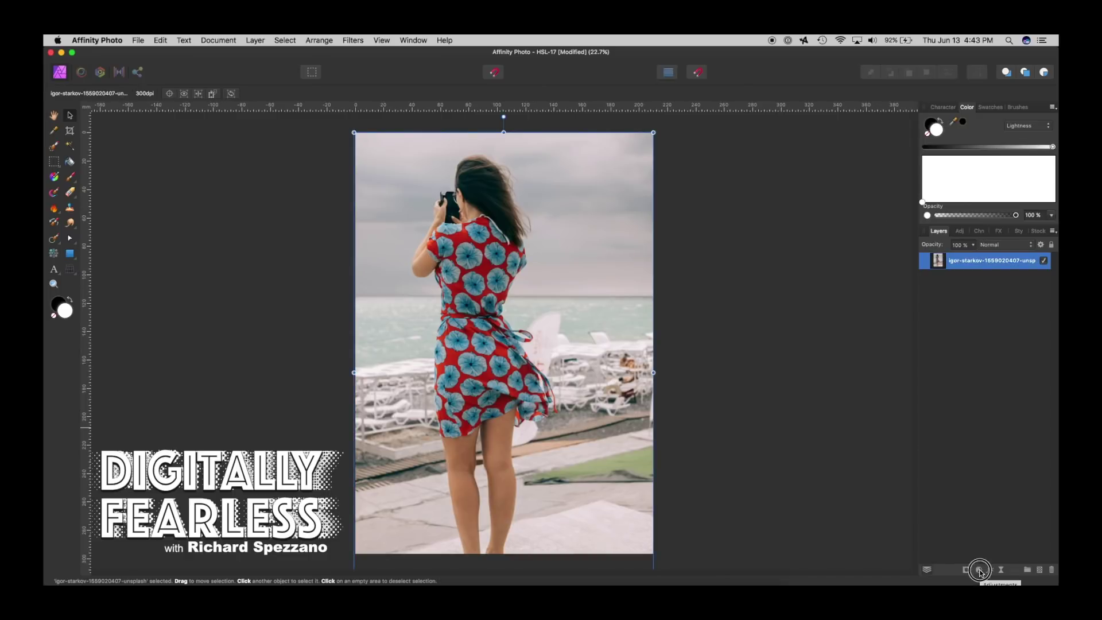
left_click(980, 568)
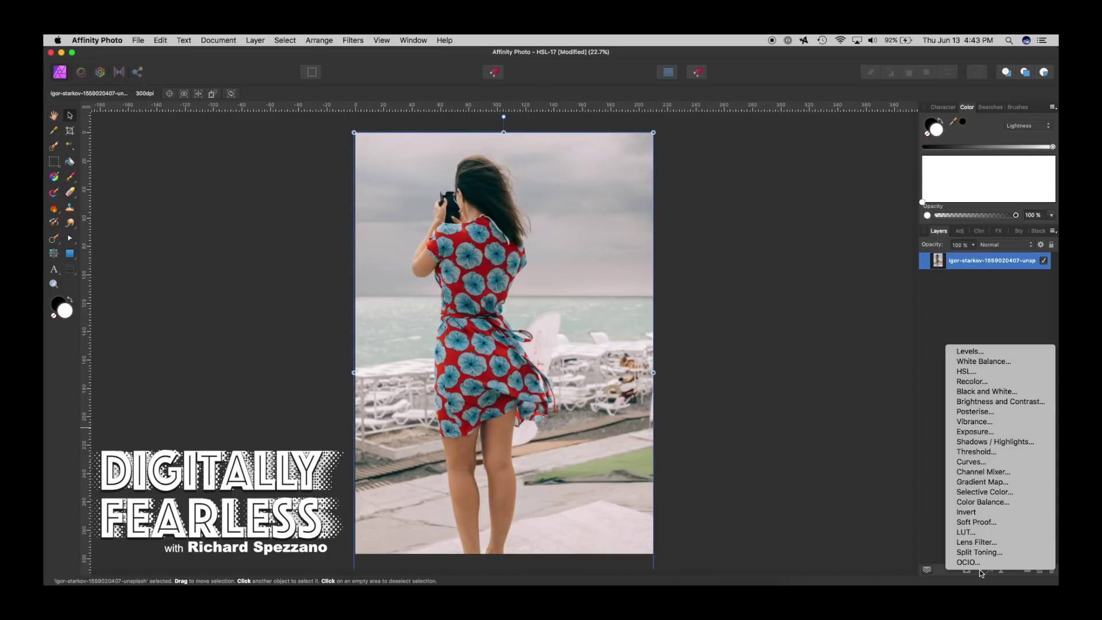
Add an HSL Shift adjustment layer, move its dialog off the woman, and test Hue Shift.
left_click(961, 372)
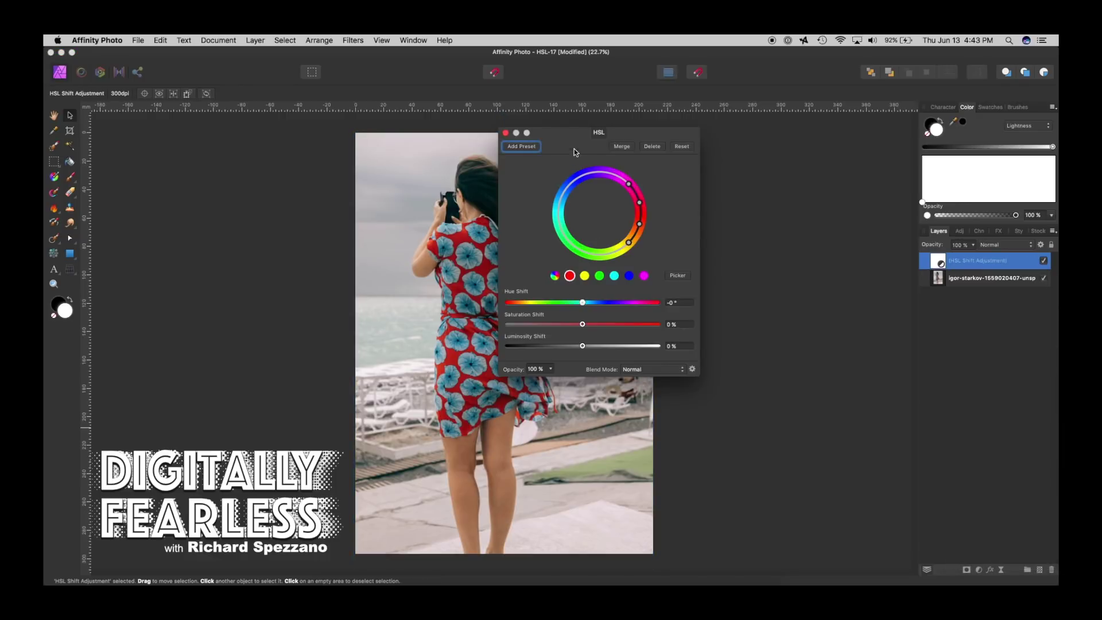
left_click_drag(566, 132, 732, 166)
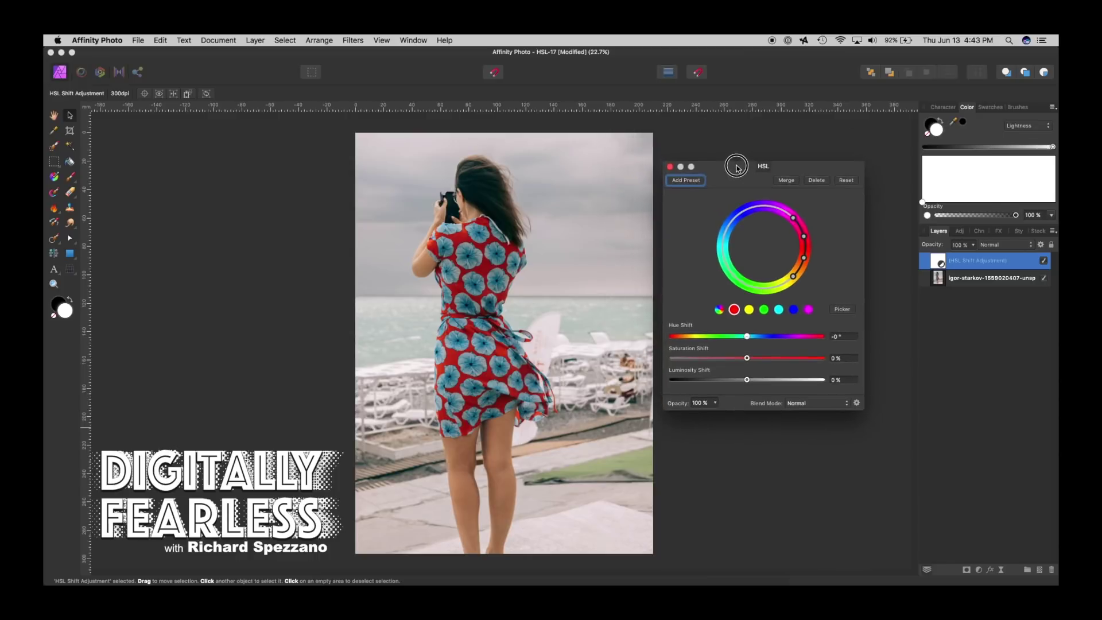
left_click(747, 338)
mouse_move(746, 338)
left_mouse_down()
mouse_move(619, 342)
mouse_move(757, 338)
mouse_move(747, 338)
left_mouse_up()
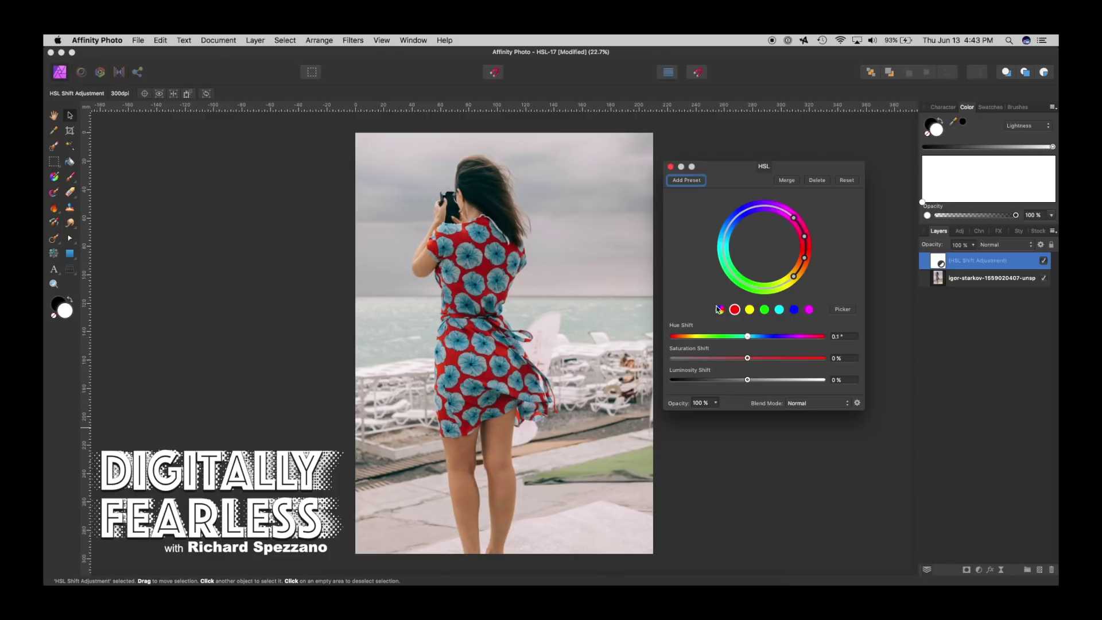
Test Hue Shift on the Master range, then reset it to zero.
left_click(721, 309)
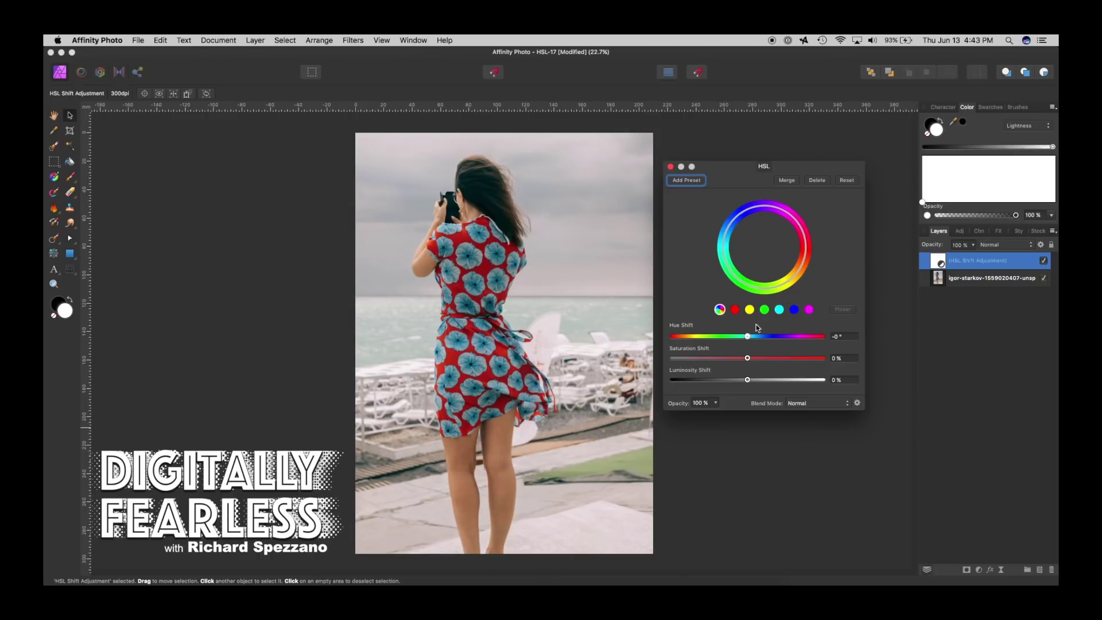
mouse_move(746, 336)
left_mouse_down()
mouse_move(695, 338)
mouse_move(749, 336)
left_mouse_up()
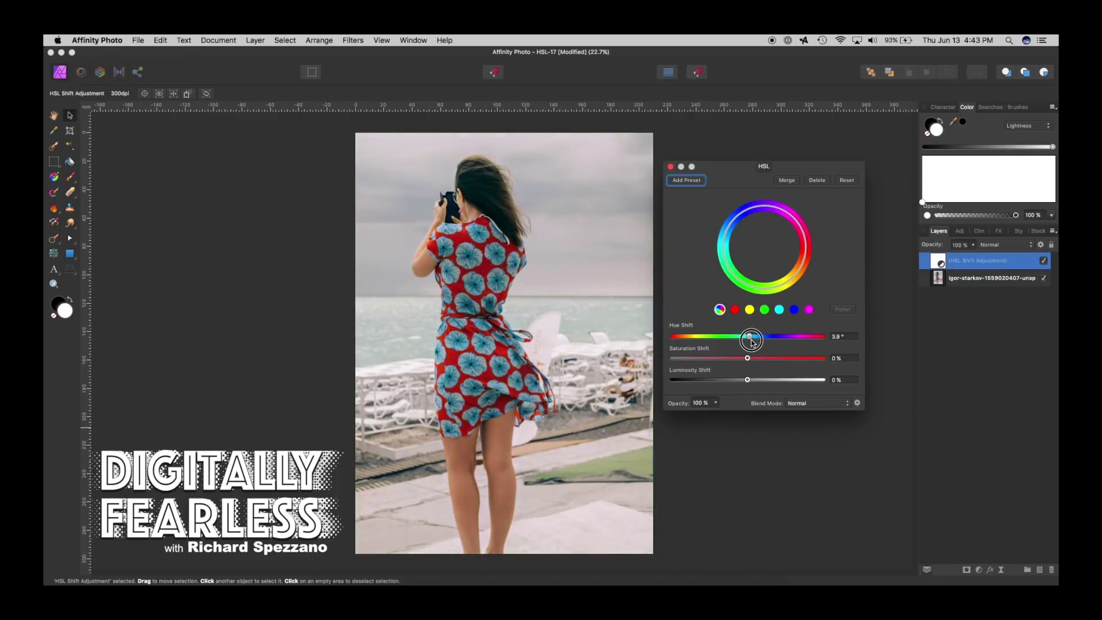
left_click(851, 180)
Limit the HSL adjustment to red tones by sampling the dress colour.
left_click(735, 310)
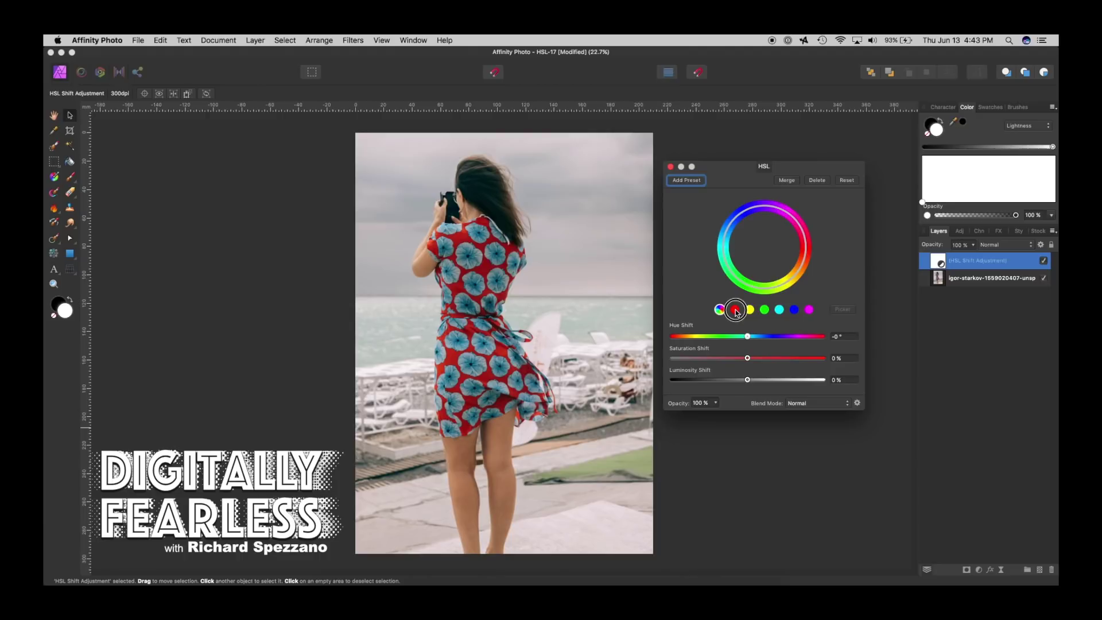
left_click(847, 310)
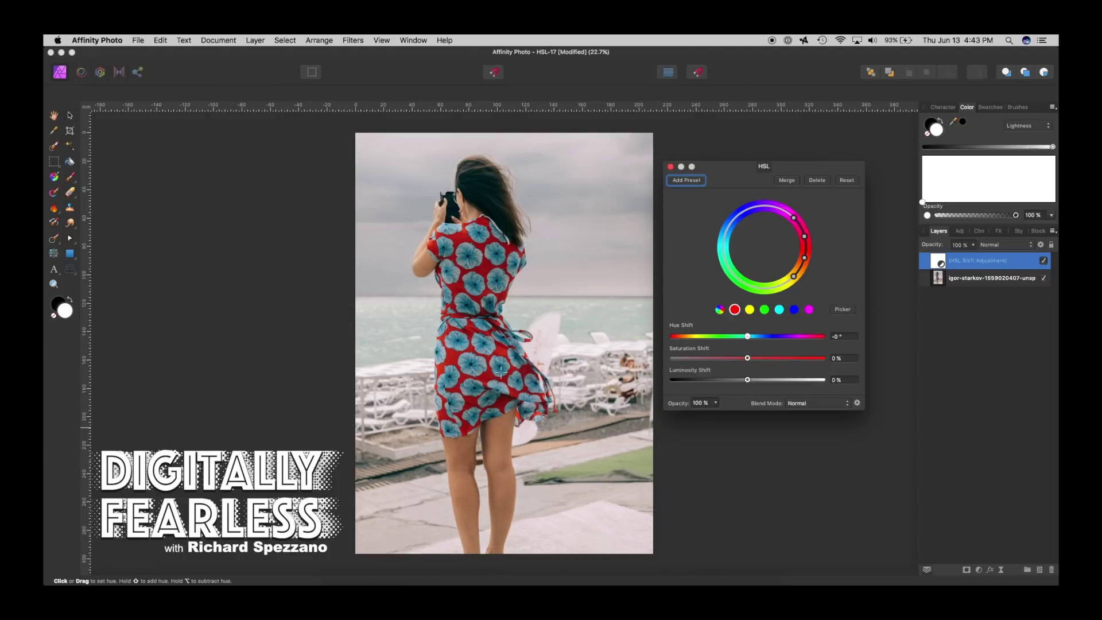
left_click(451, 356)
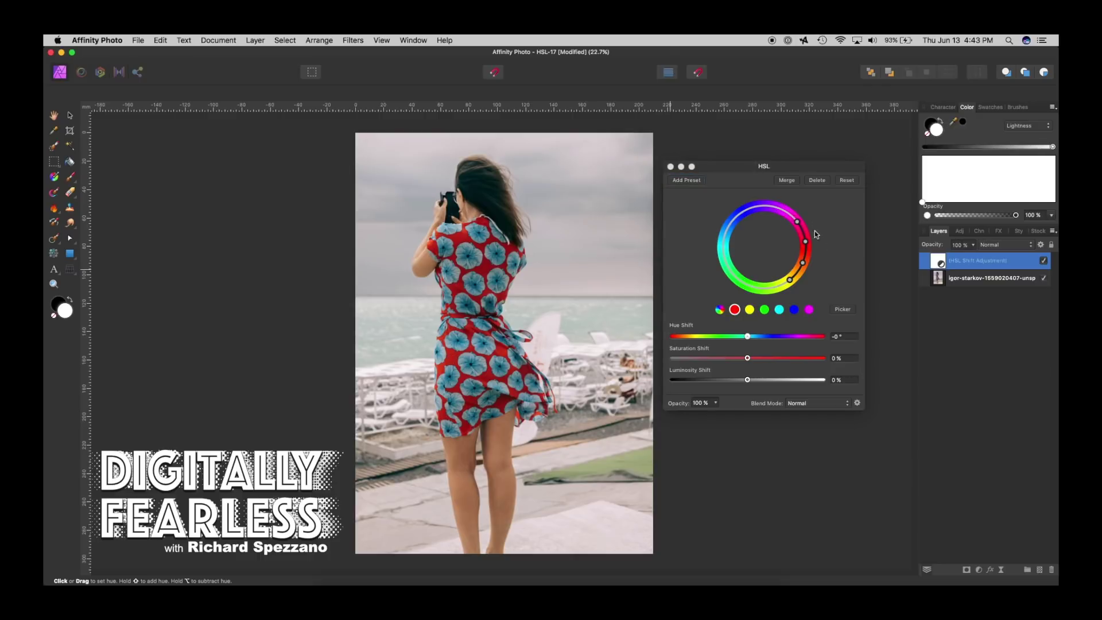
Test Hue Shift leftward, then set it to about 149°, turning the dress blue.
left_click(747, 337)
left_click_drag(748, 336, 718, 337)
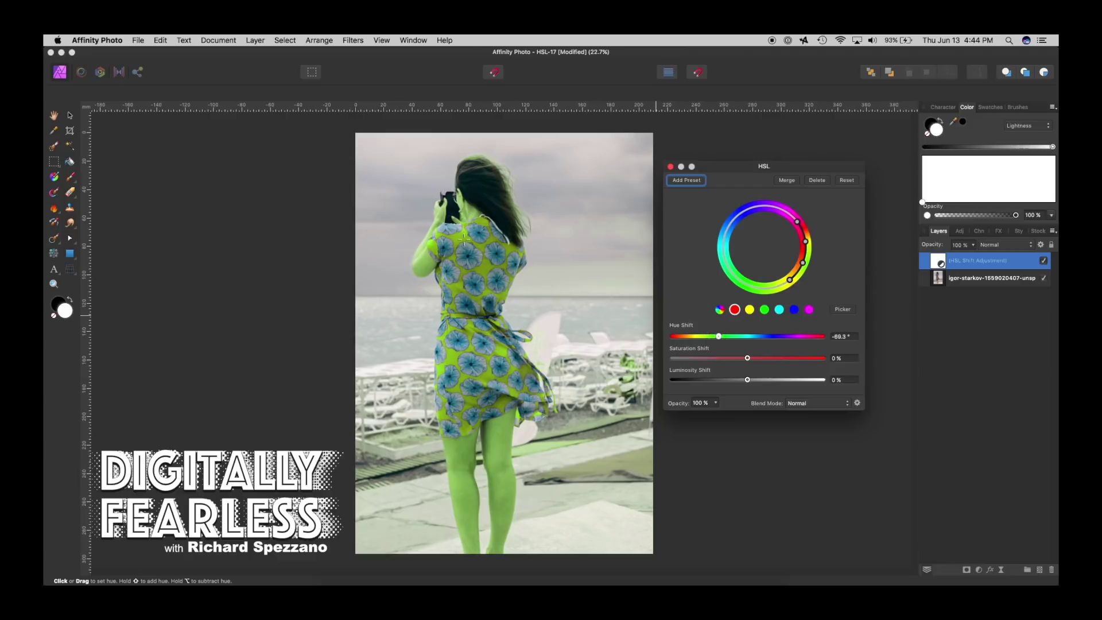
left_click_drag(719, 337, 808, 337)
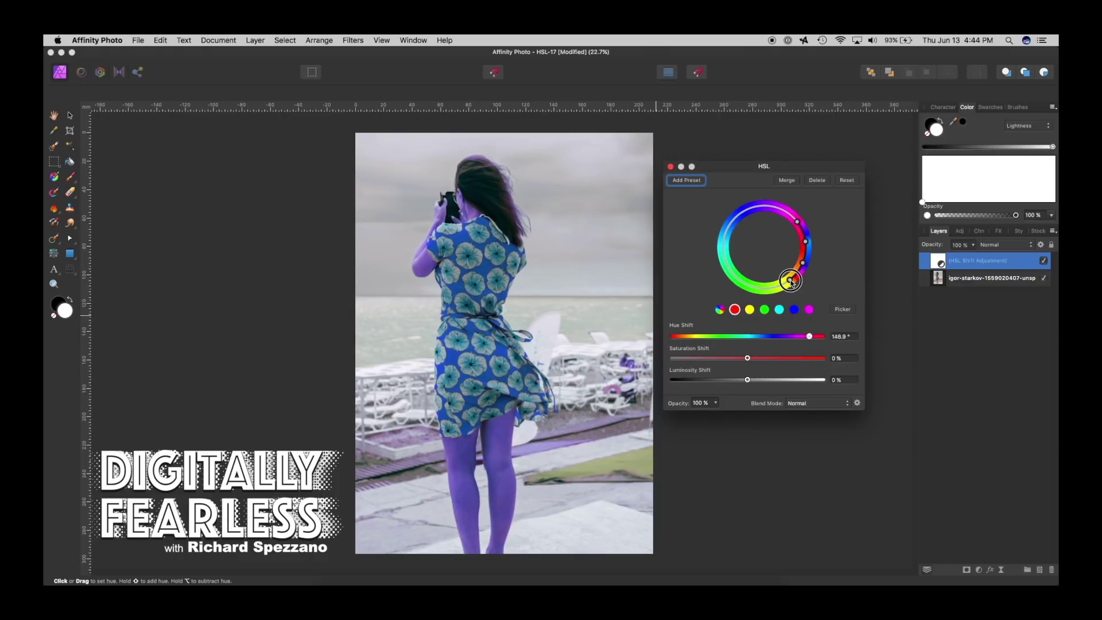
Narrow the colour-wheel hue range onto the dress reds and set Hue Shift to -180°.
mouse_move(798, 274)
left_mouse_down()
mouse_move(806, 249)
mouse_move(802, 269)
left_mouse_up()
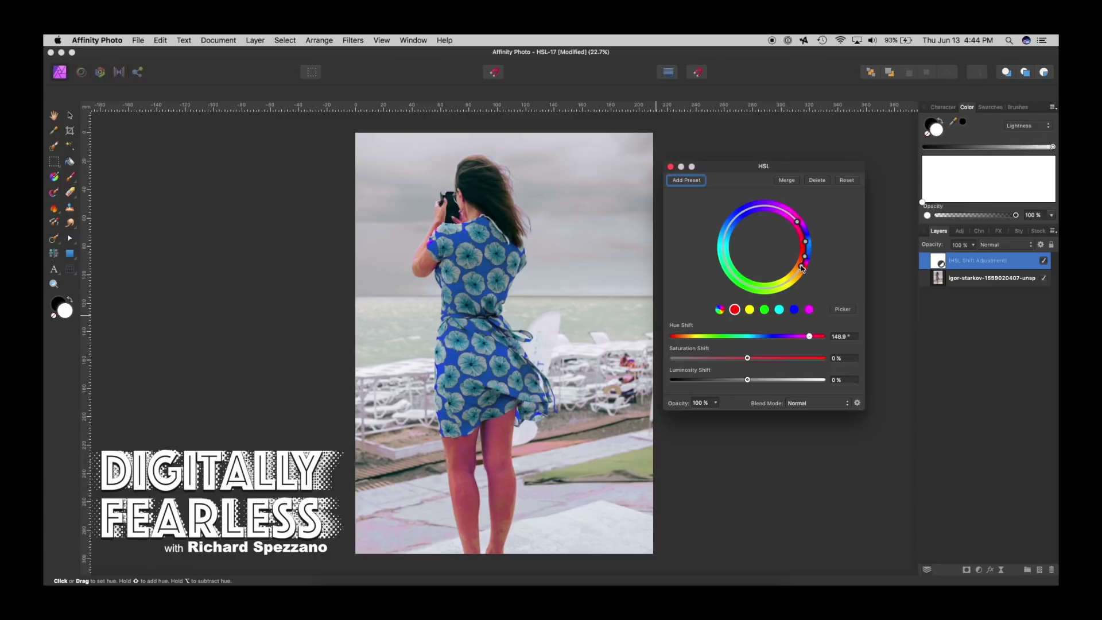
left_click(801, 269)
left_click_drag(801, 268, 801, 269)
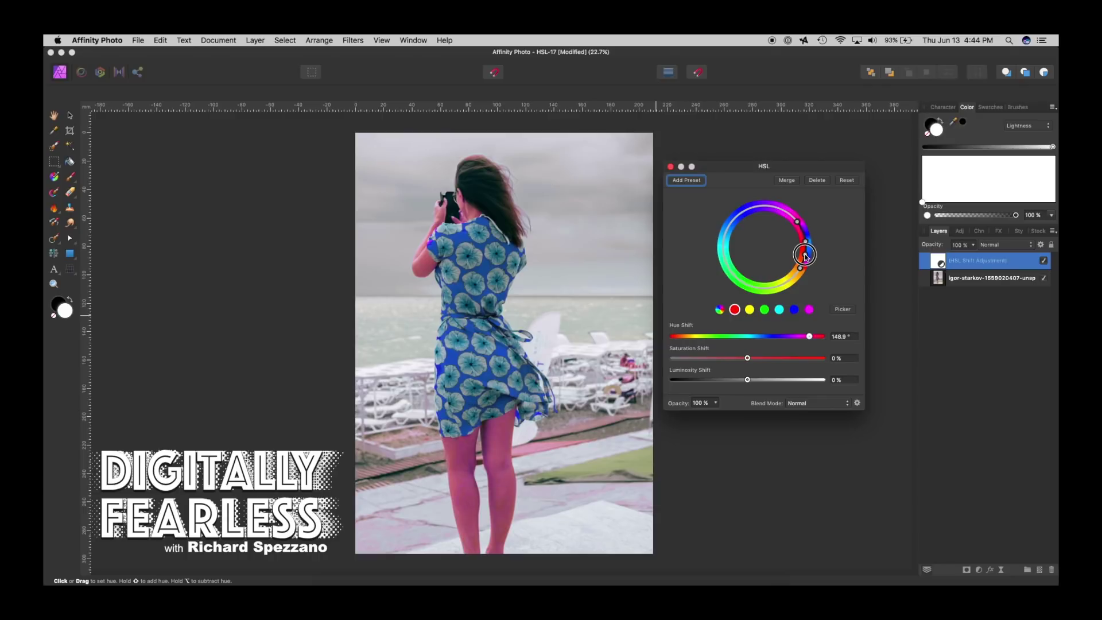
left_click(803, 249)
left_click_drag(803, 248, 803, 260)
left_click_drag(803, 260, 801, 267)
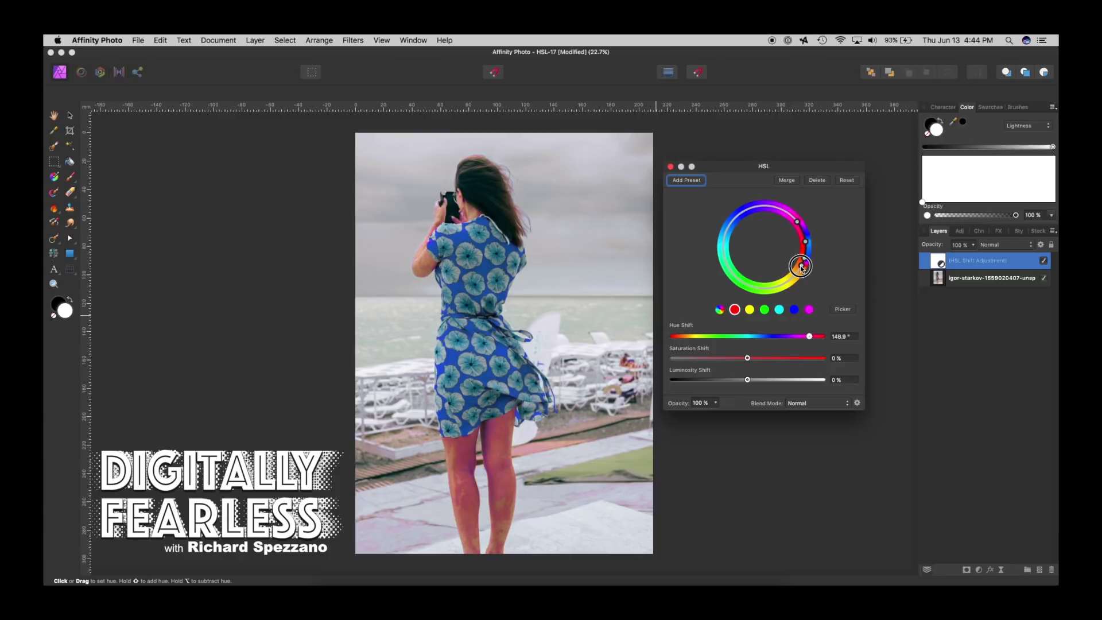
left_click_drag(809, 336, 672, 336)
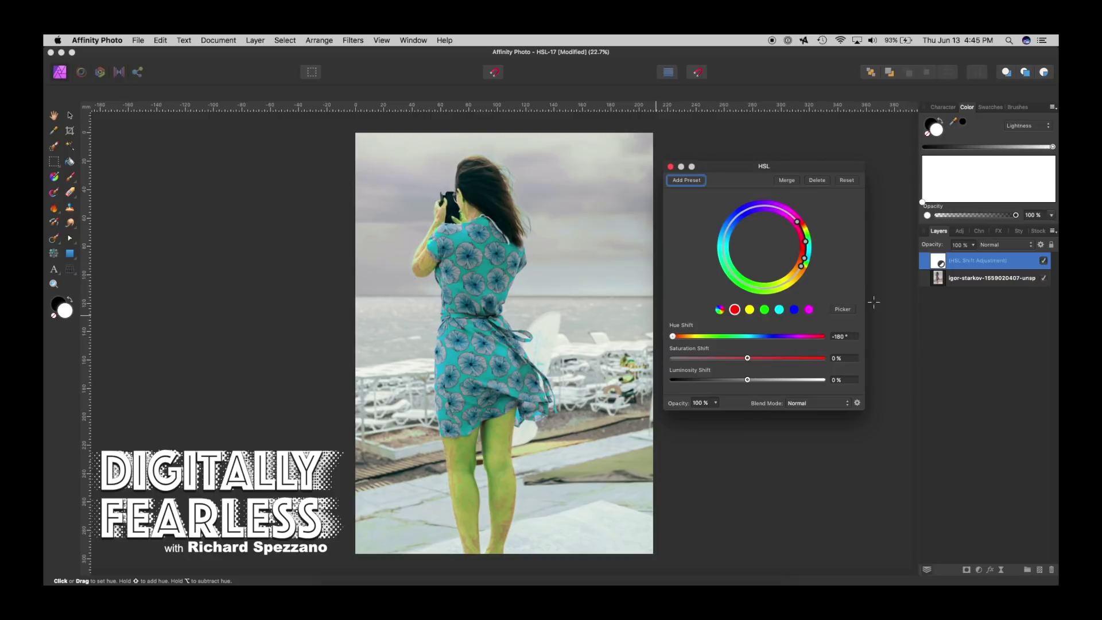
Tighten the upper and lower hue-range edges so the legs keep natural skin tone.
left_click(803, 262)
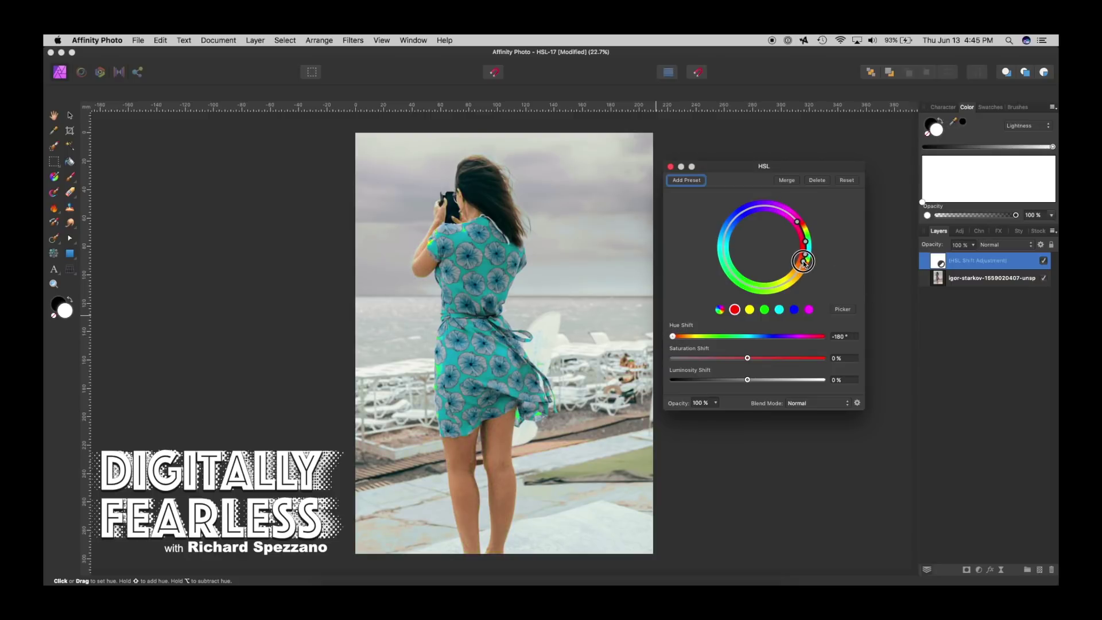
left_click_drag(803, 263, 808, 261)
left_click_drag(799, 224, 803, 256)
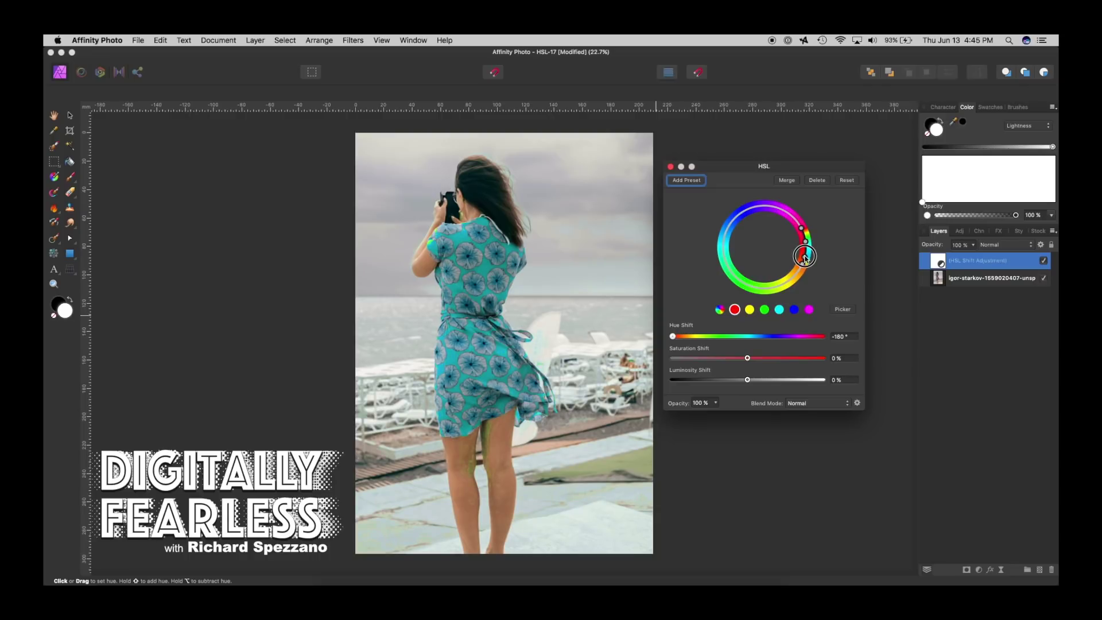
left_click_drag(803, 256, 805, 262)
mouse_move(803, 261)
left_mouse_down()
mouse_move(807, 253)
mouse_move(806, 262)
left_mouse_up()
Toggle the HSL layer's visibility to compare the teal dress with the red original.
left_click(1043, 262)
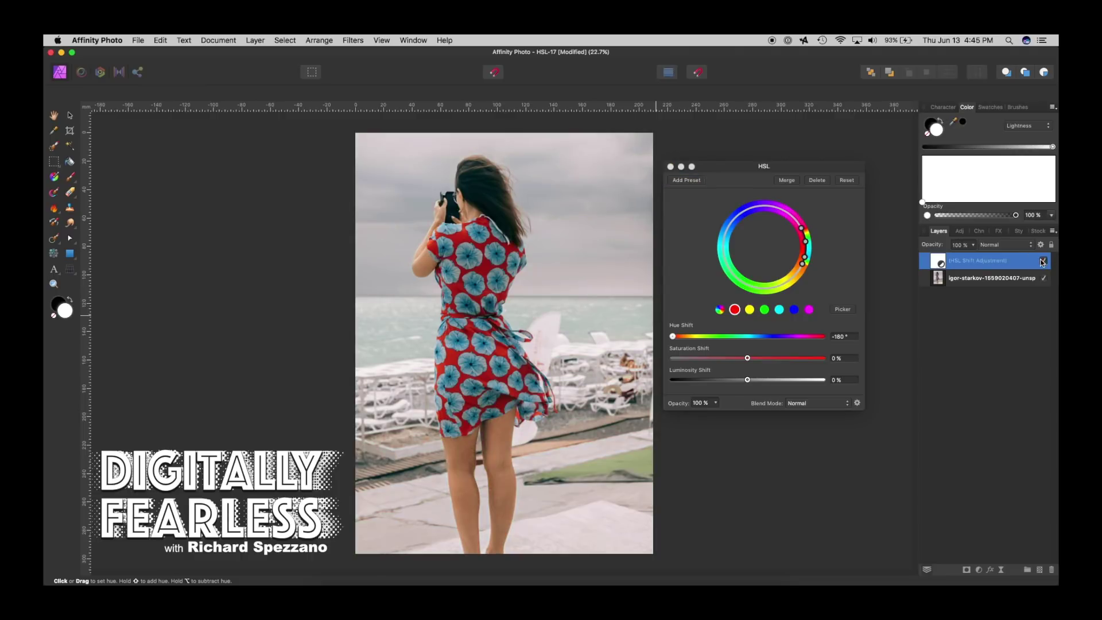
left_click(1042, 261)
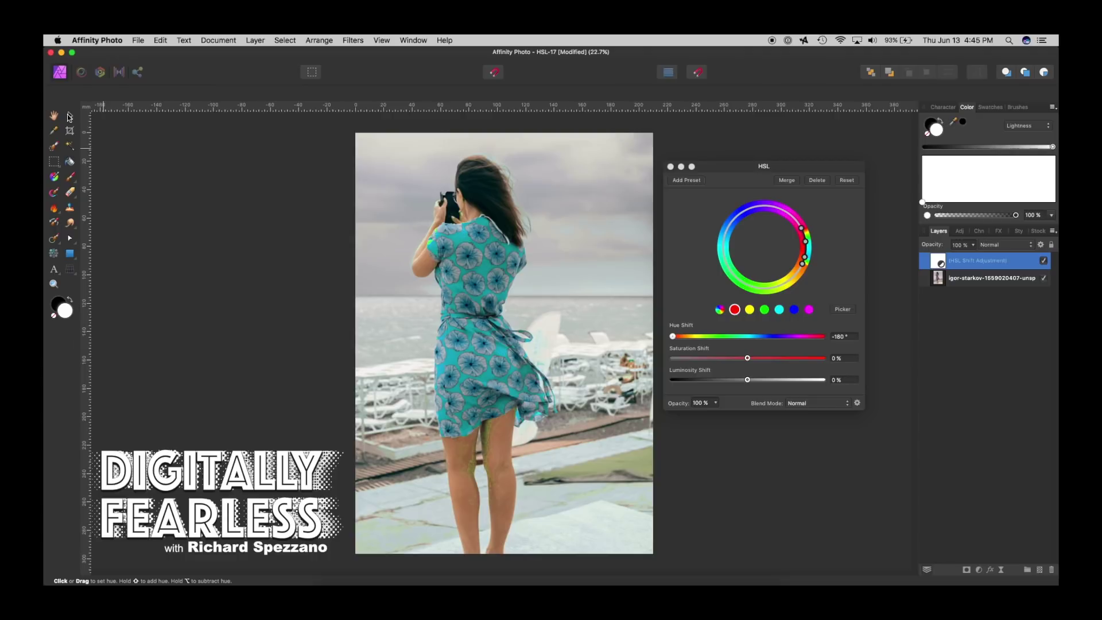
left_click(70, 116)
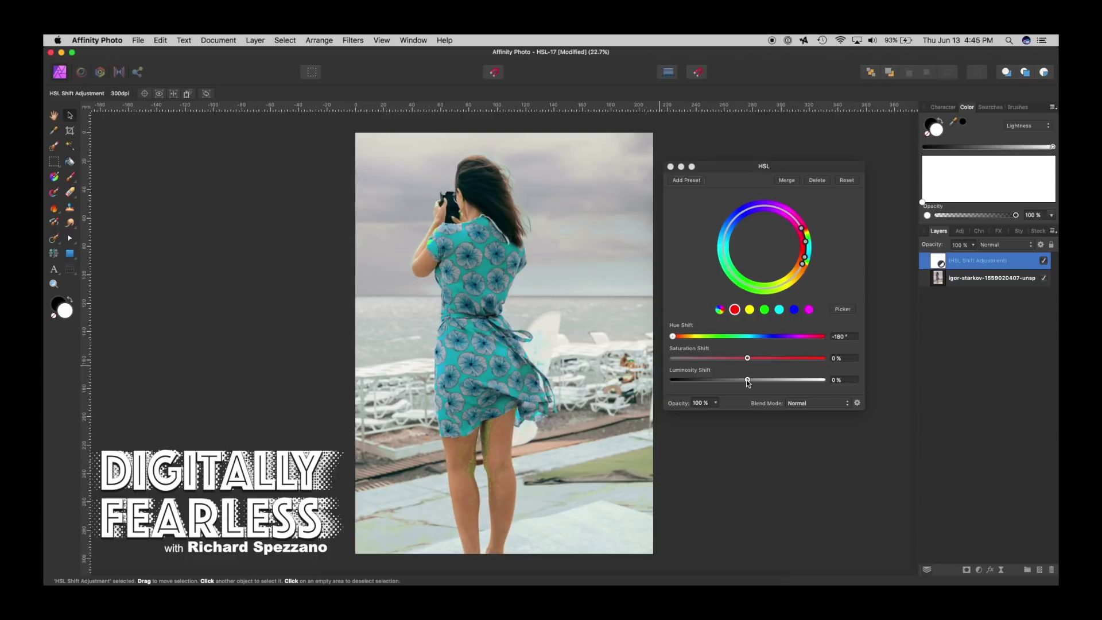
Test Luminosity Shift, set Saturation Shift to -100%, then nudge luminosity slightly up.
left_click_drag(748, 380, 661, 382)
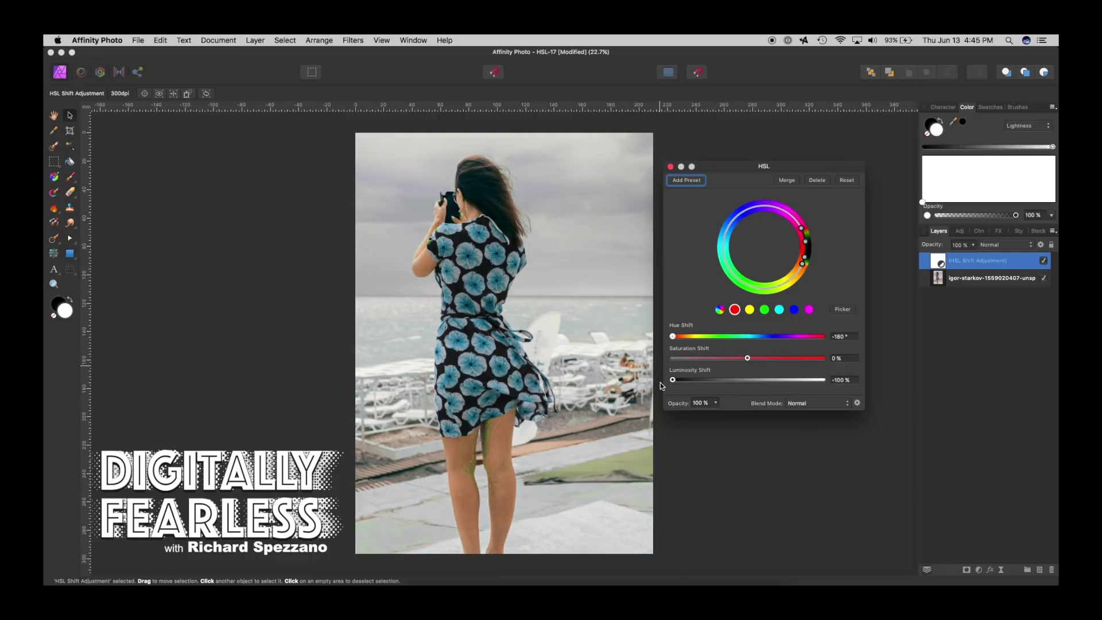
left_click_drag(672, 382, 748, 380)
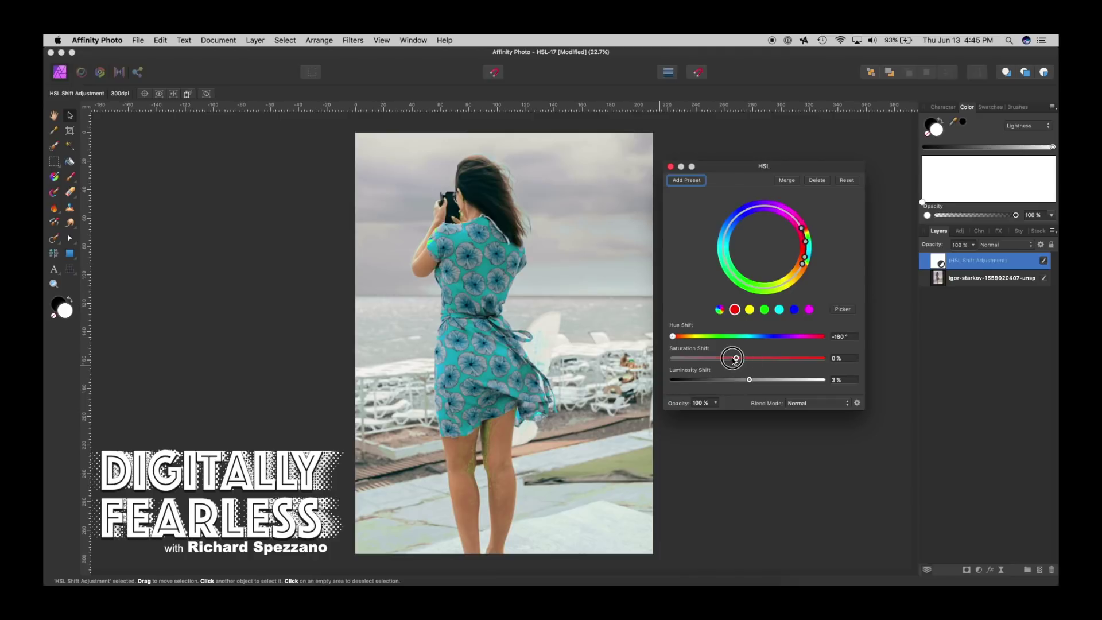
left_click_drag(747, 358, 643, 357)
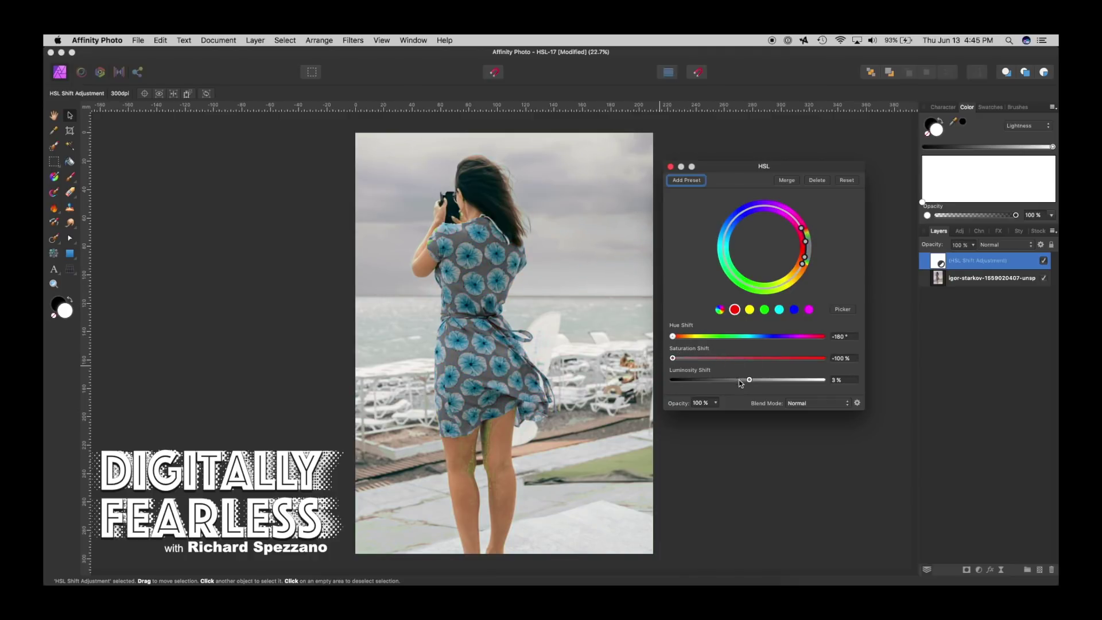
mouse_move(748, 380)
left_mouse_down()
mouse_move(768, 379)
mouse_move(749, 386)
left_mouse_up()
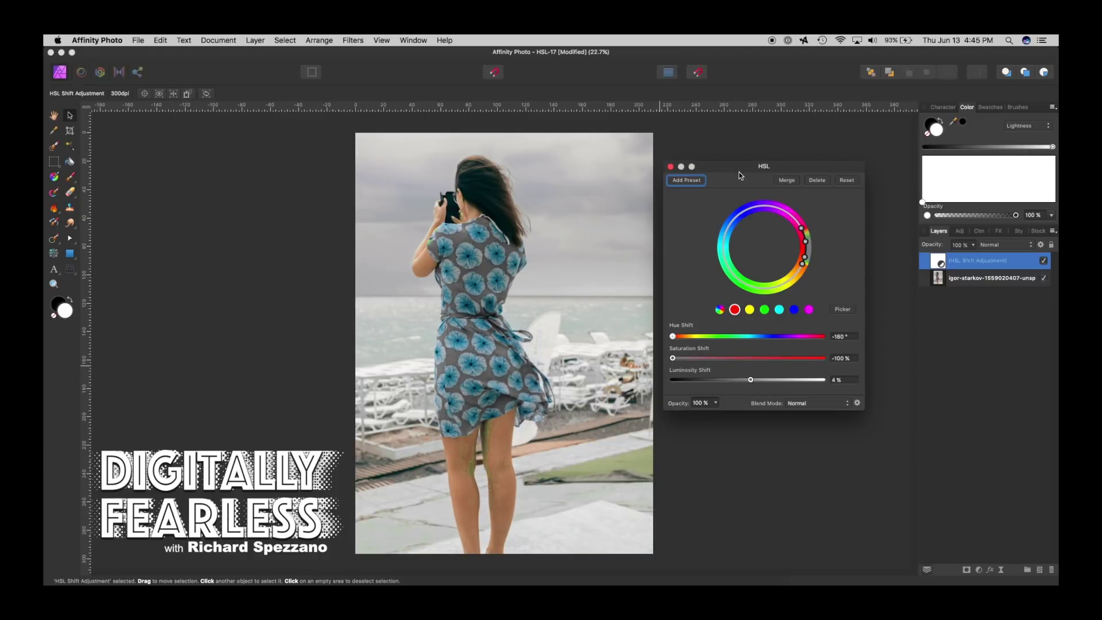